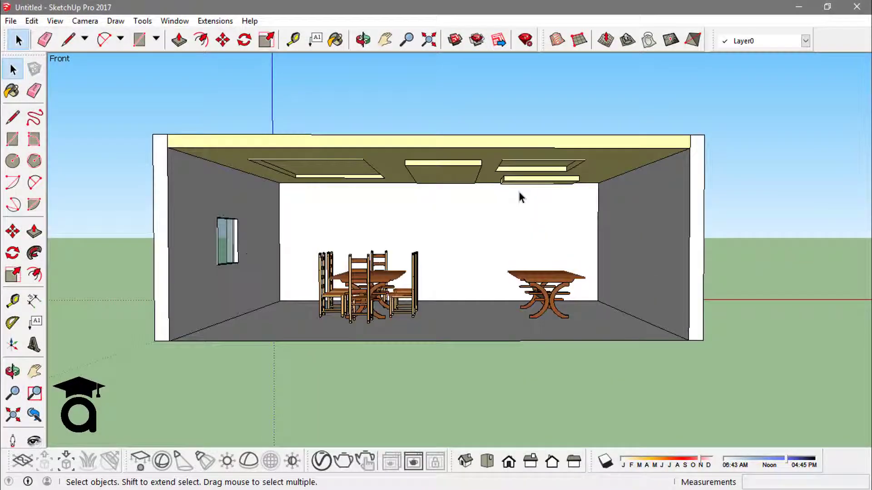
Step: Orbit to a straight-on view and box-select the whole room, including walls, ceiling and furniture
key(o)
drag(473, 219, 523, 209)
key(space)
key(o)
drag(603, 211, 569, 219)
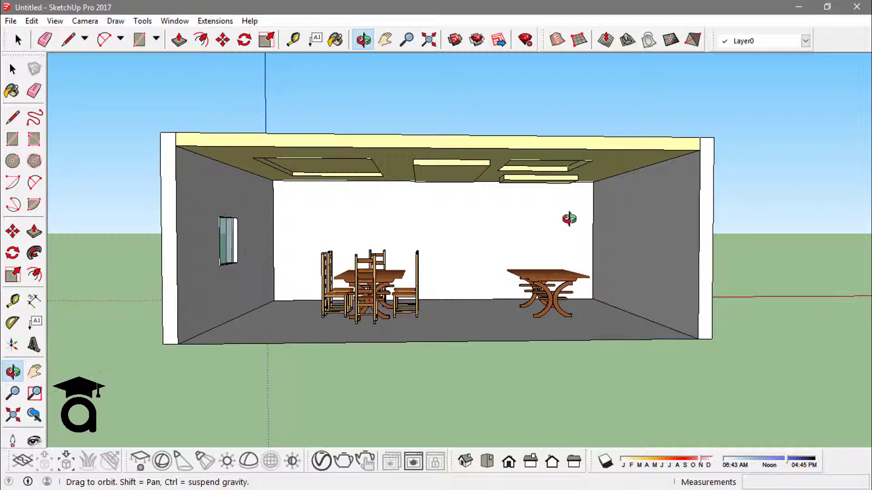
key(space)
drag(780, 117, 128, 385)
Step: Check in Entity Info that the selected entities are all on Layer0, then close the tray
right_click(173, 237)
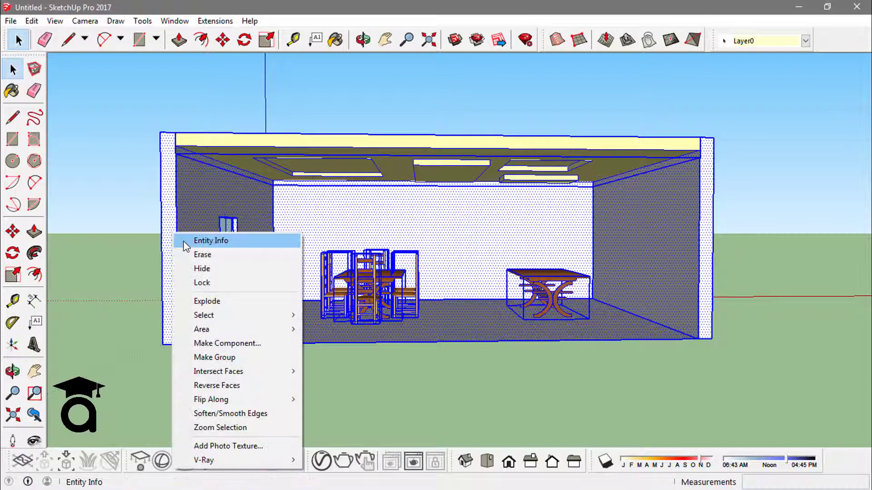
click(264, 247)
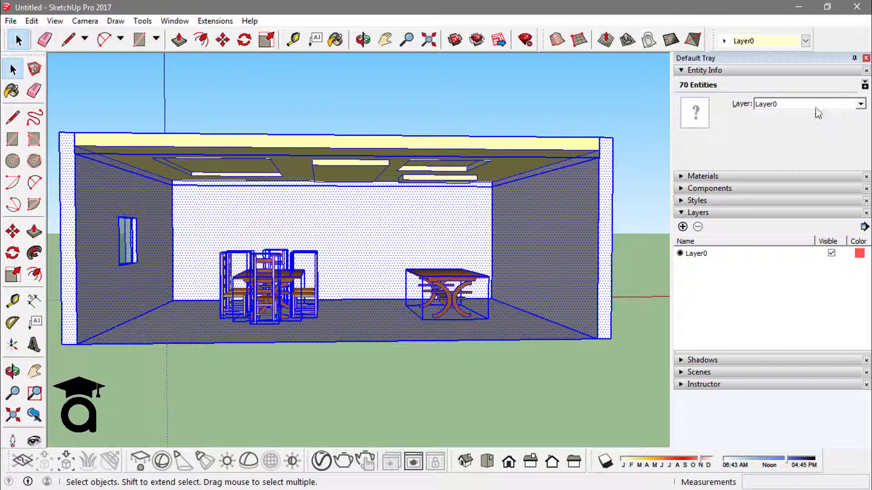
click(813, 106)
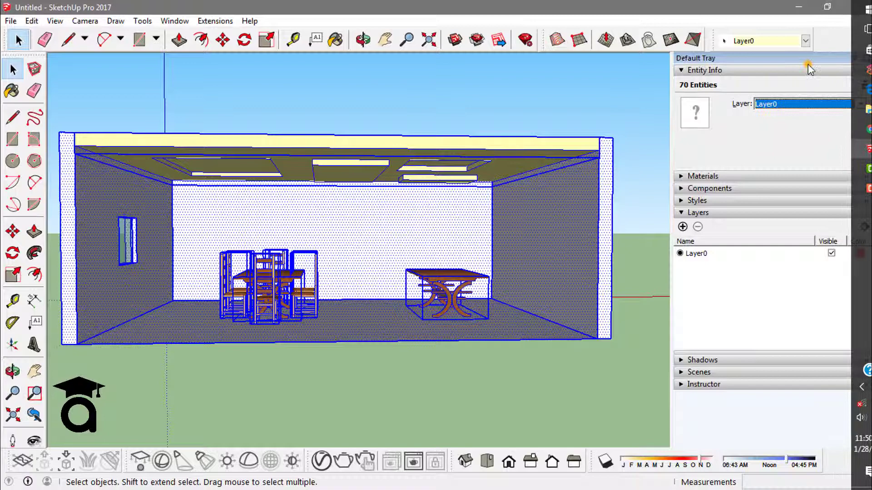
click(865, 57)
Step: Clear the selection and orbit from Front view to an angled view of the room
click(646, 138)
middle_drag(646, 138, 675, 125)
click(594, 111)
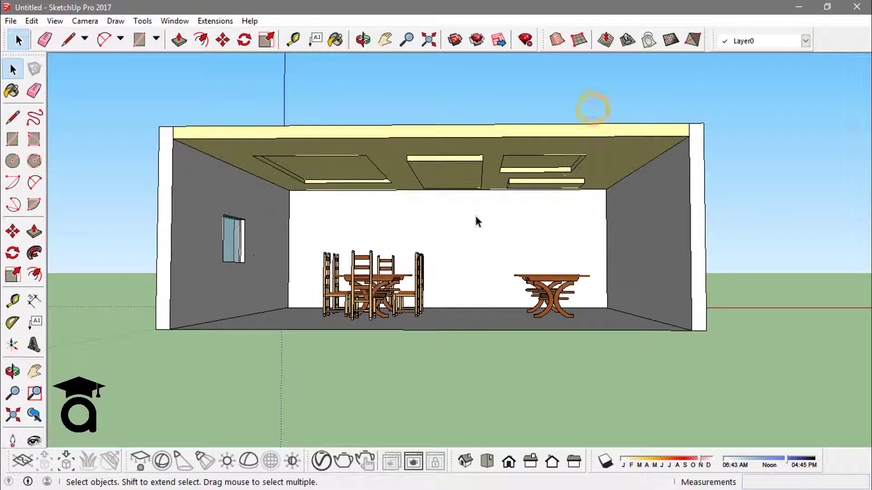
key(o)
key(F2)
key(space)
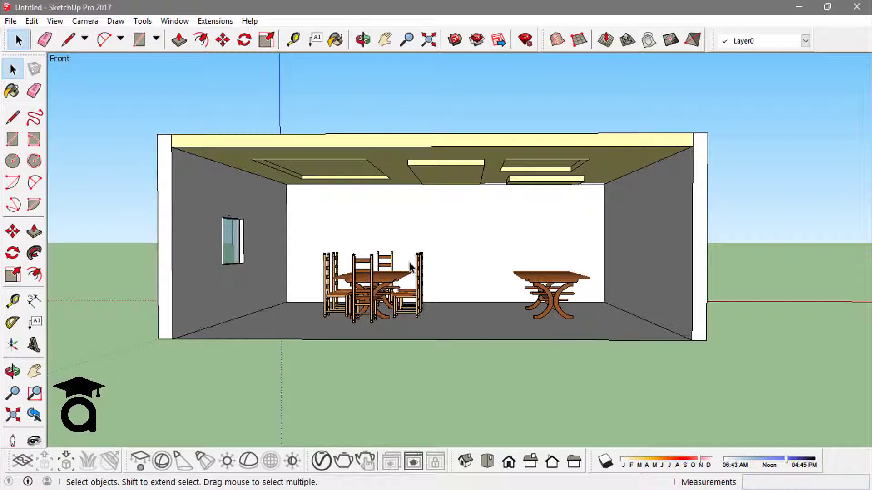
middle_drag(479, 230, 428, 266)
middle_drag(424, 110, 283, 165)
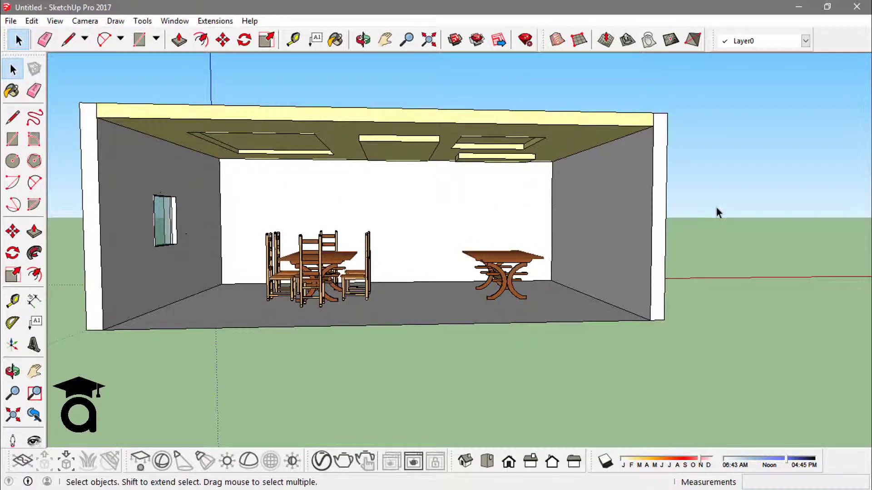
Step: Bring up the Default Tray and collapse Materials to show the Layers list with Layer0
key(b)
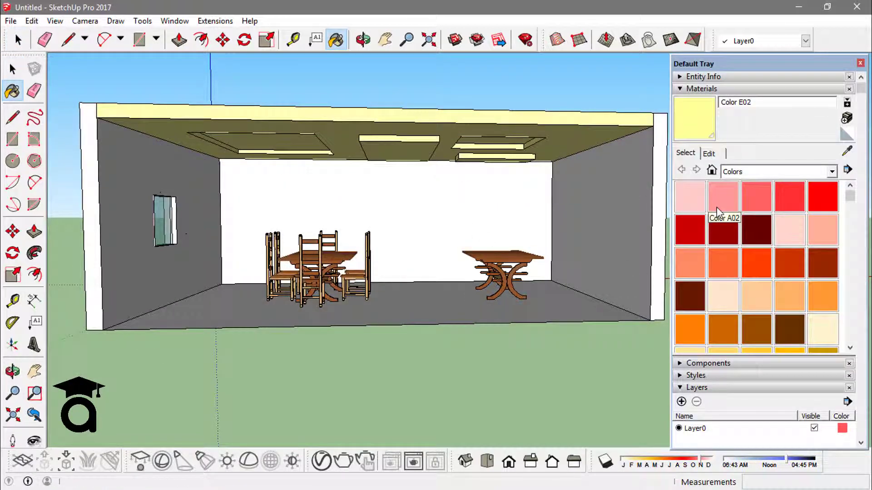
click(679, 90)
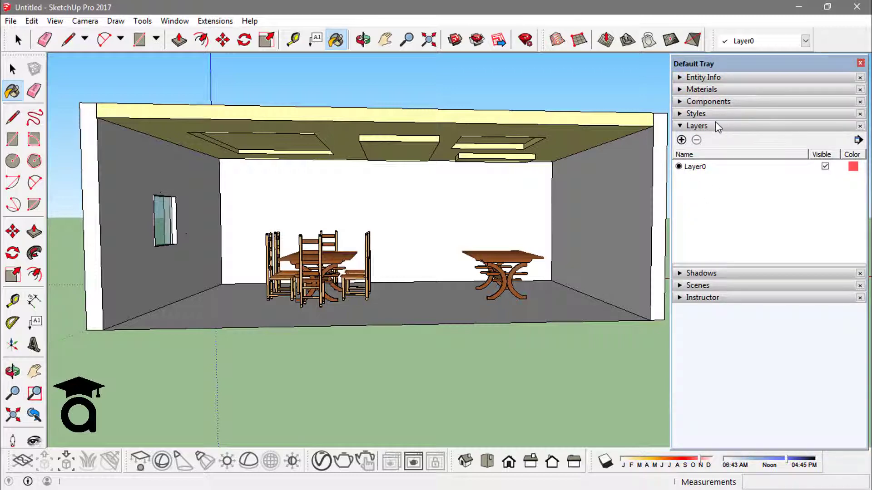
mouse_move(644, 166)
middle_down()
mouse_move(816, 185)
mouse_move(708, 171)
middle_up()
click(702, 168)
double_click(702, 168)
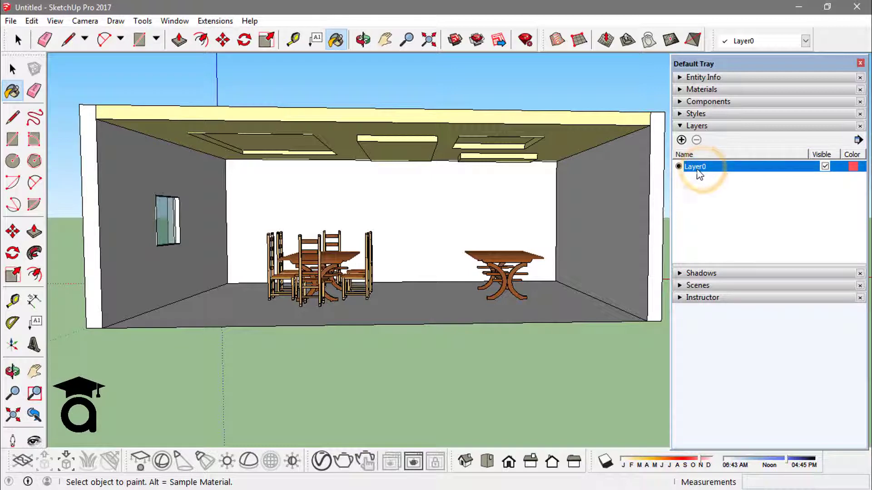
Step: Box-select across the room model, then clear the selection
scroll(149, 83, down, 2)
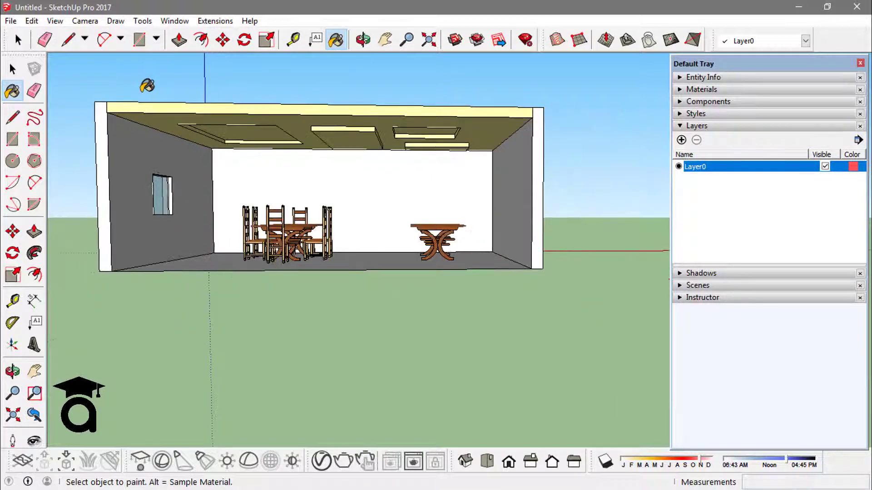
key(space)
mouse_move(86, 82)
mouse_down()
mouse_move(218, 282)
mouse_move(555, 340)
mouse_up()
click(607, 283)
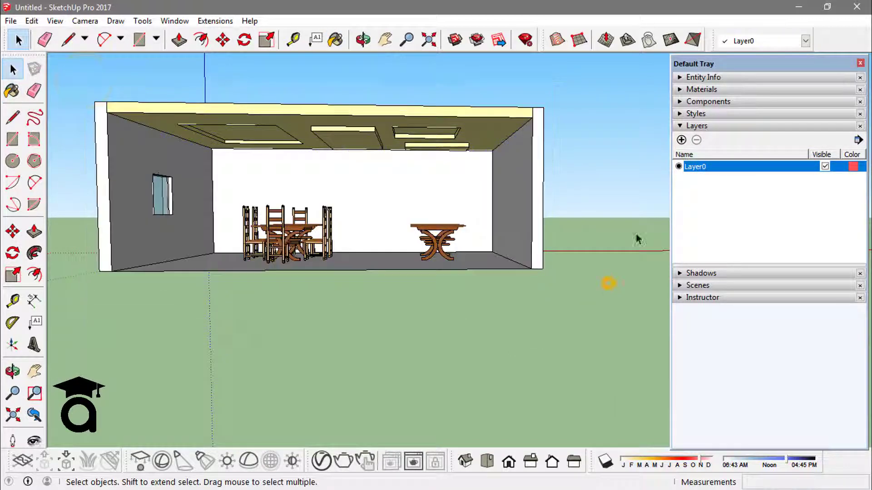
scroll(399, 184, up, 3)
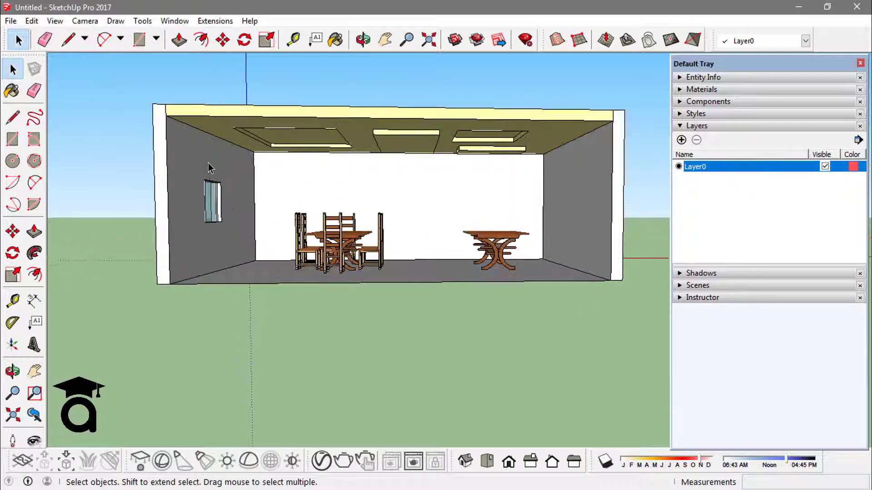
Step: Add a new layer named Table and change its colour in Edit Material
click(681, 141)
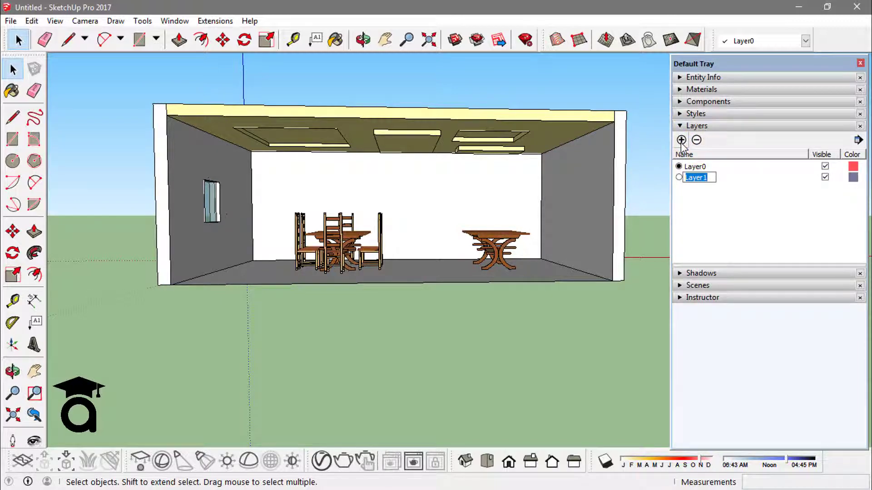
text(Table)
click(778, 214)
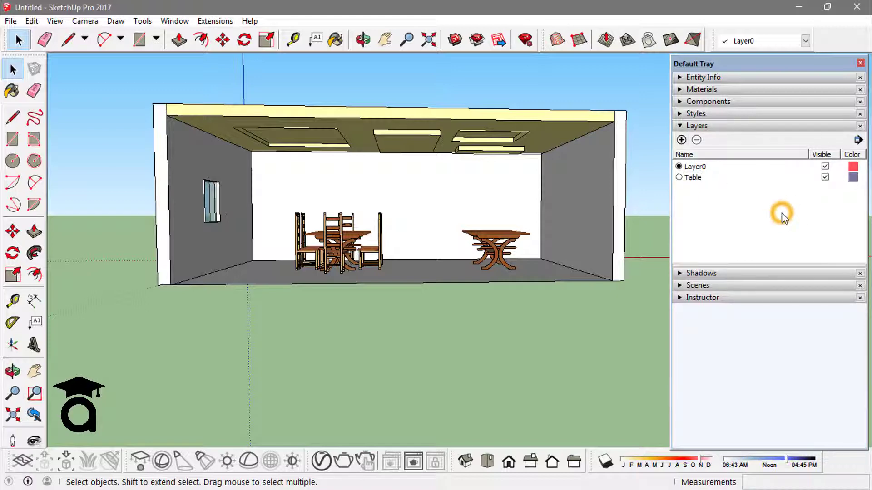
click(853, 178)
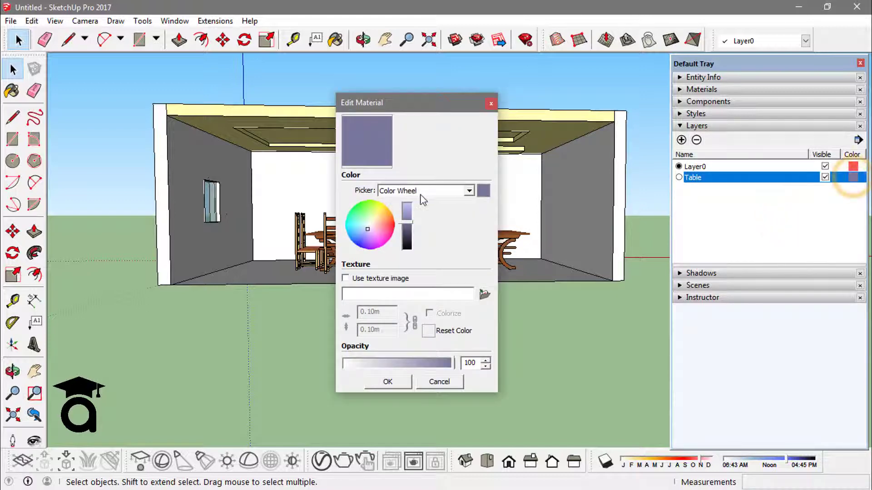
drag(379, 223, 388, 237)
click(386, 382)
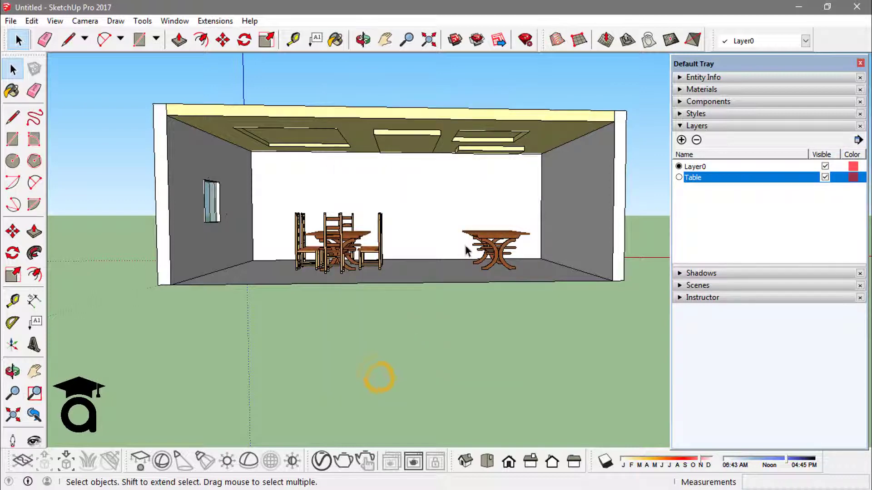
middle_drag(477, 327, 544, 281)
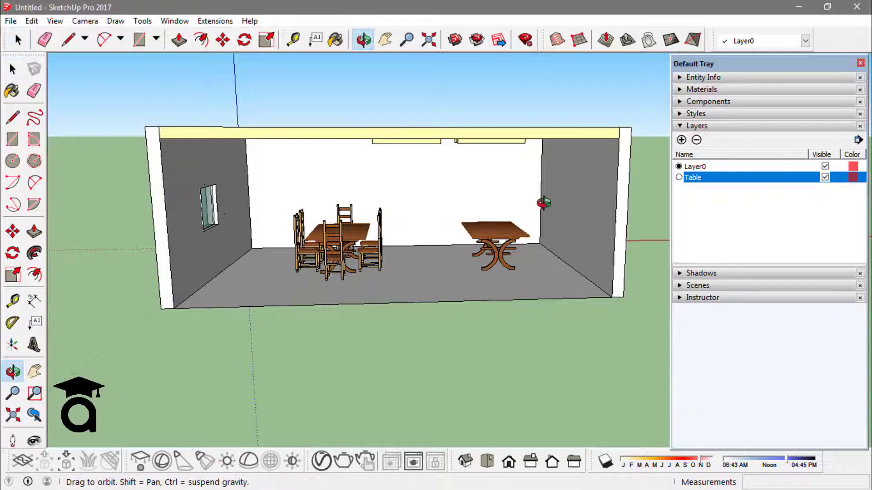
Step: Select the left and right table groups and set their Entity Info layer to Table
middle_drag(541, 201, 590, 206)
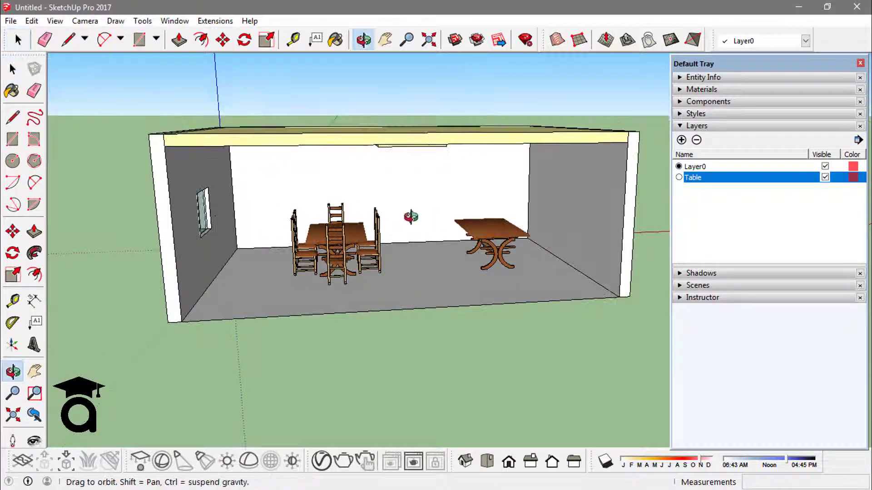
scroll(456, 249, up, 5)
middle_drag(455, 249, 498, 232)
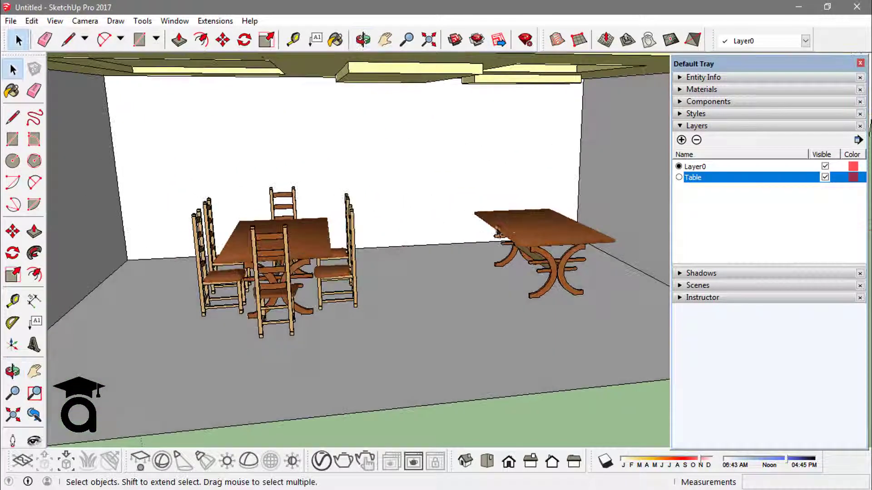
click(540, 242)
shift+click(314, 245)
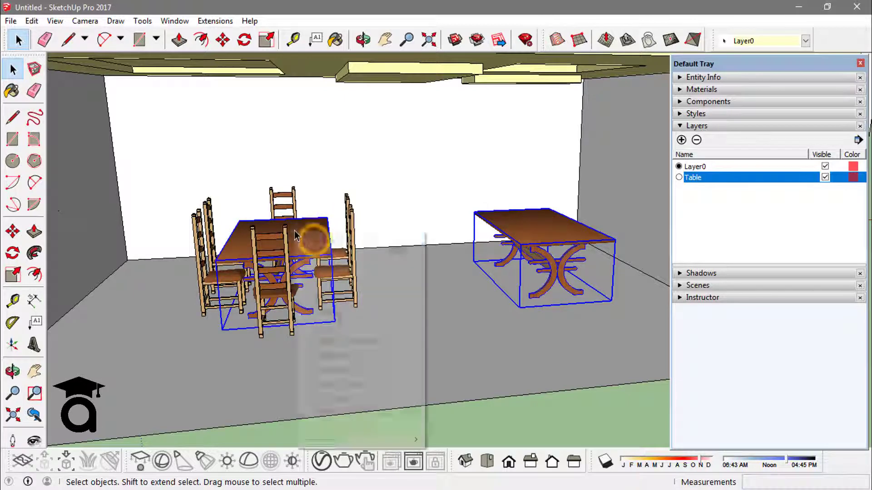
right_click(296, 232)
click(379, 248)
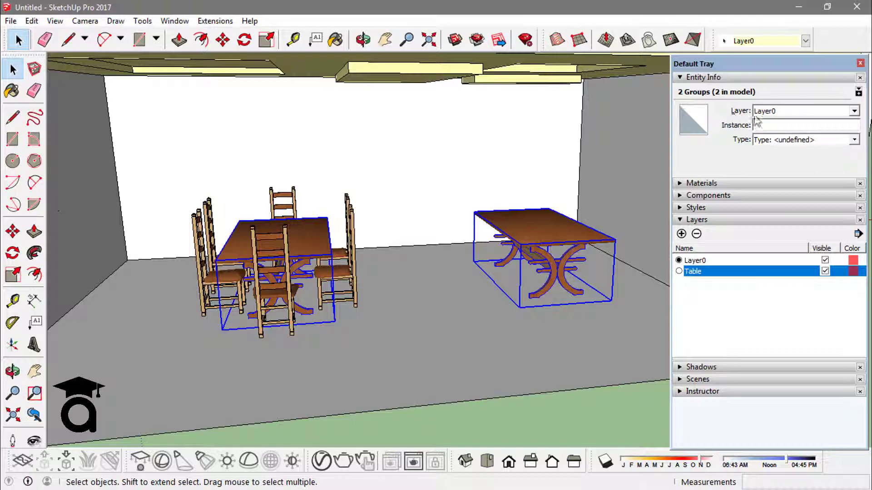
click(788, 112)
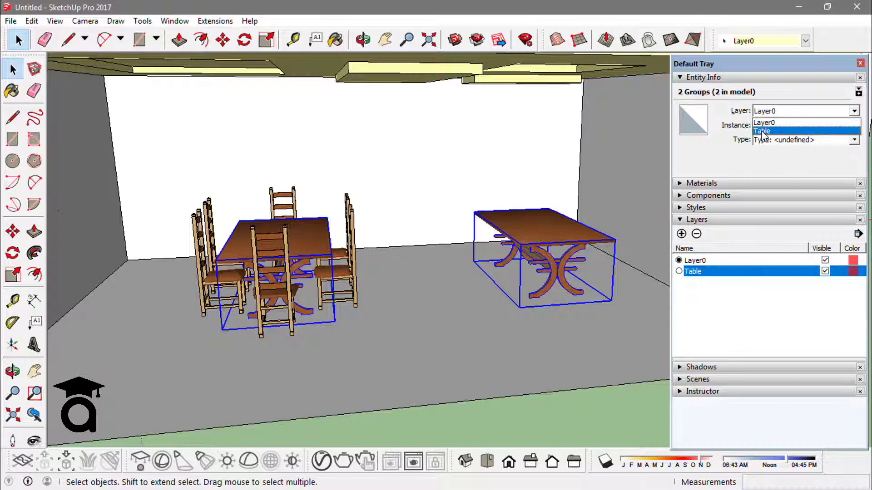
click(777, 132)
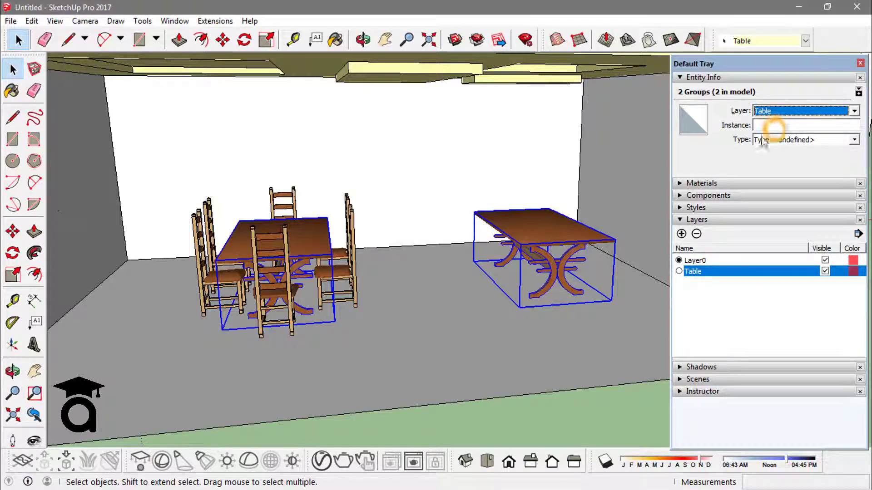
middle_drag(420, 259, 420, 258)
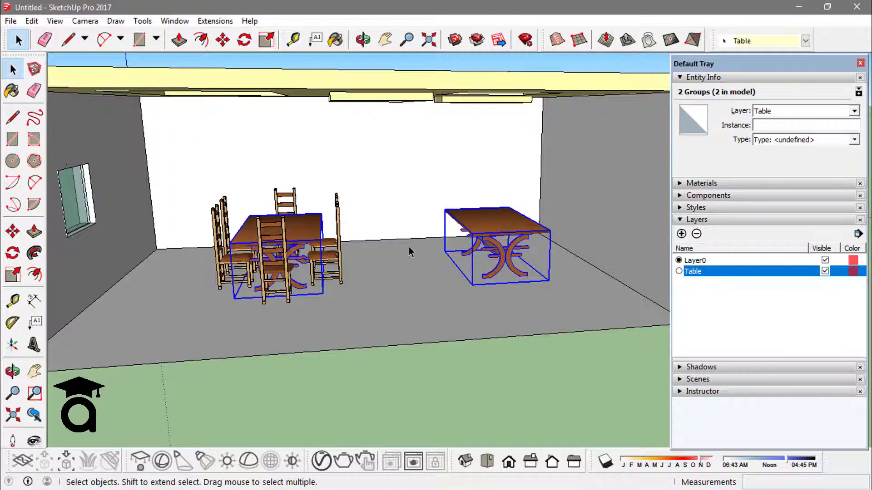
scroll(454, 290, down, 5)
click(473, 326)
Step: Try to hide the current layer Layer0 and dismiss the cannot-hide warning
middle_drag(473, 327, 454, 273)
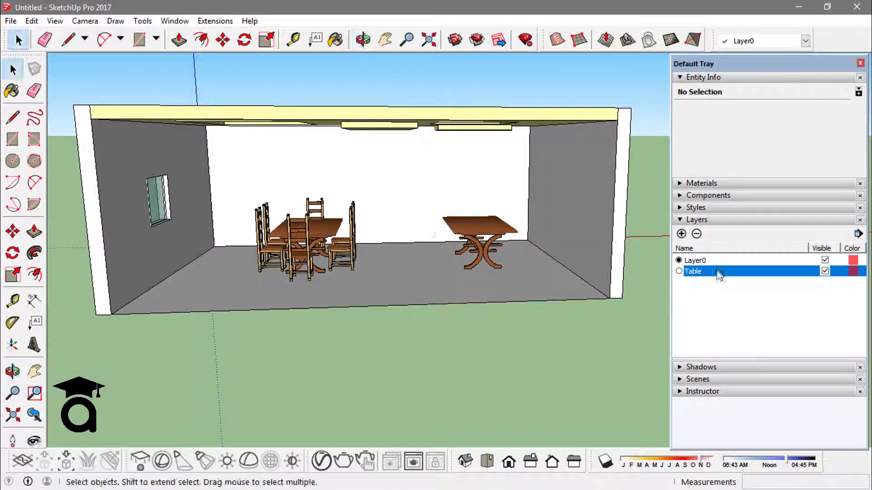
middle_drag(619, 266, 632, 259)
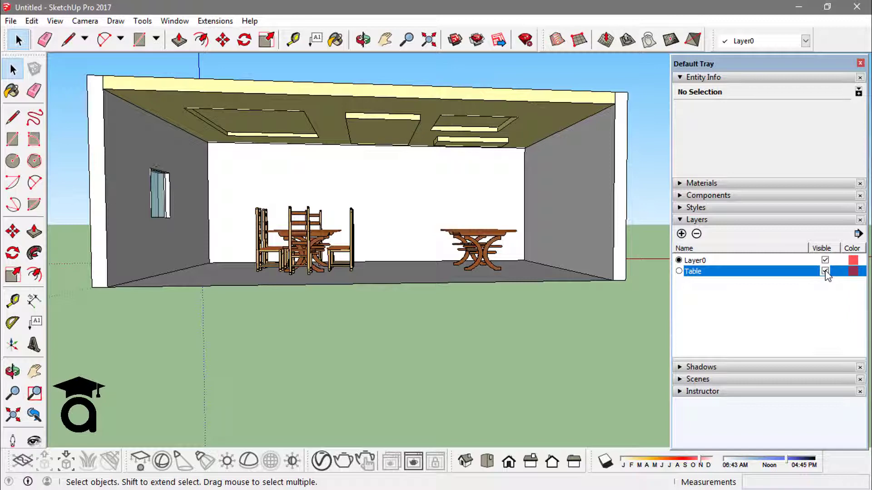
middle_drag(506, 220, 623, 257)
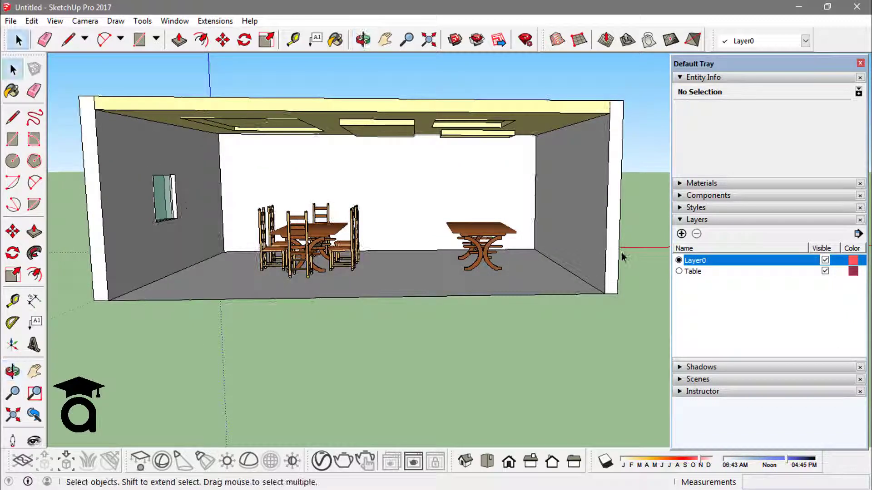
click(778, 264)
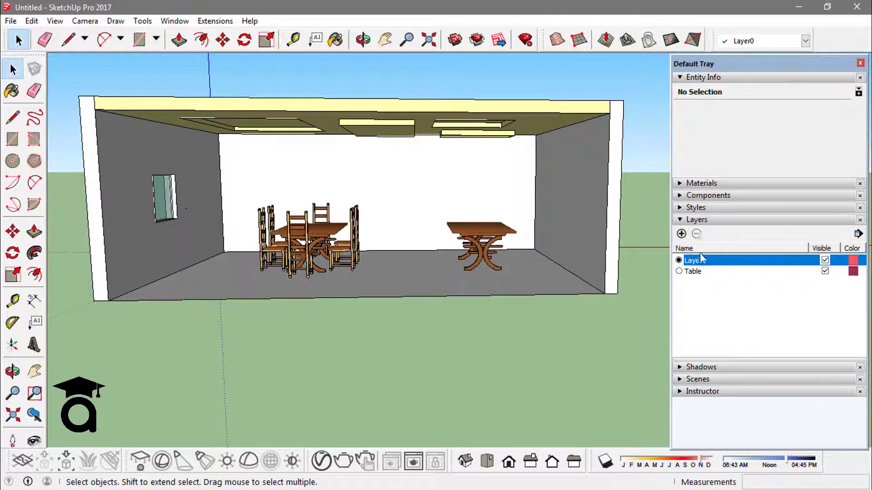
click(677, 260)
click(825, 260)
drag(770, 197, 631, 206)
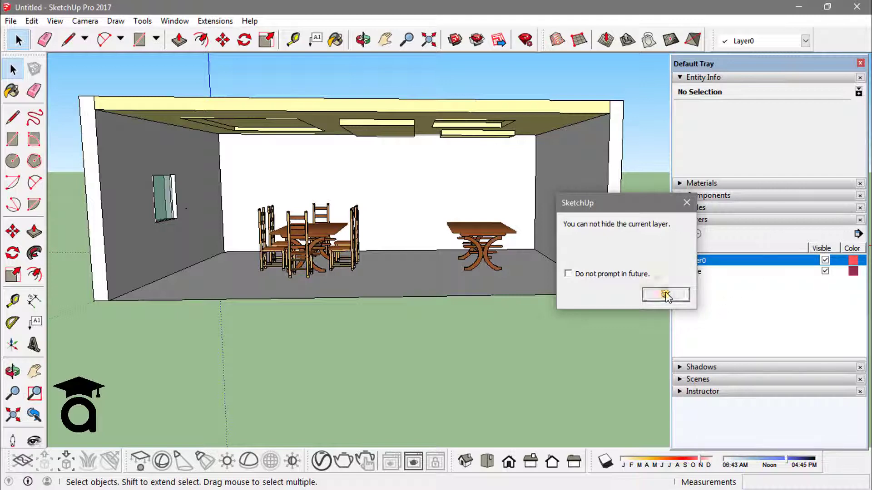
click(665, 294)
Step: Uncheck Visible for the Table layer so both tables disappear
click(699, 272)
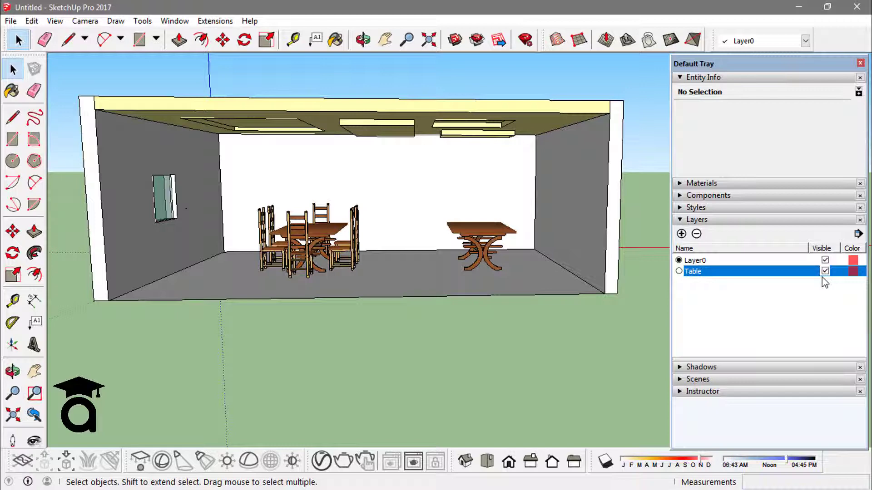
click(824, 271)
mouse_move(463, 213)
middle_down()
mouse_move(385, 249)
mouse_move(441, 212)
mouse_move(481, 204)
middle_up()
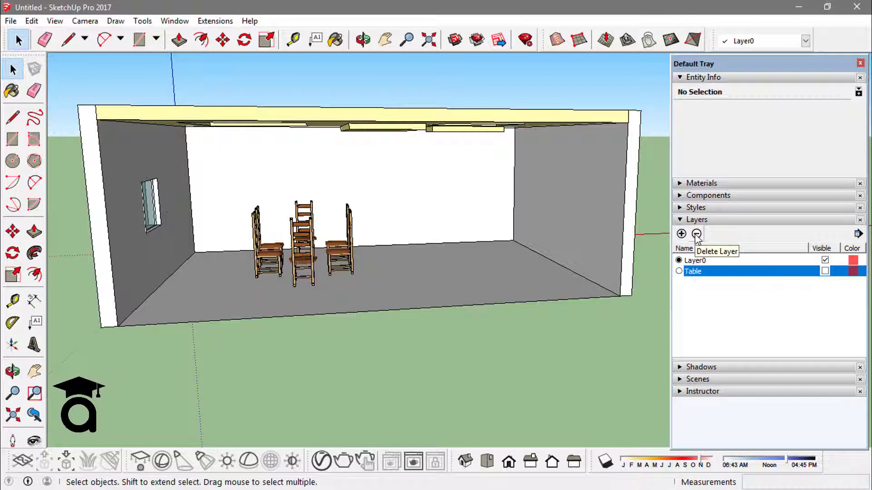
Step: Delete the Table layer, choosing to move its contents to the default layer
click(697, 234)
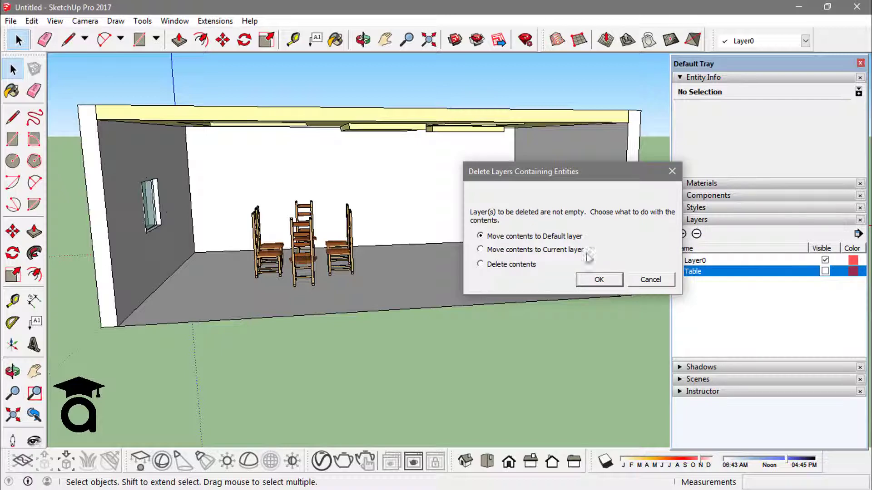
drag(589, 173, 515, 181)
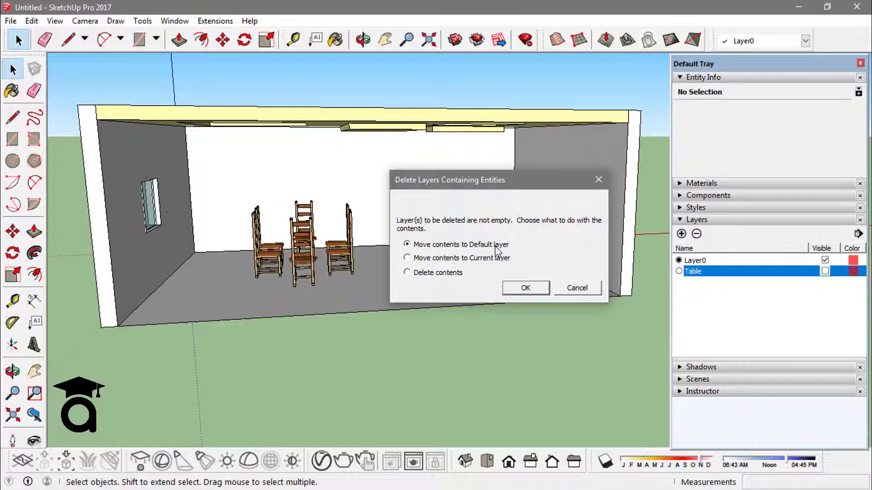
click(531, 287)
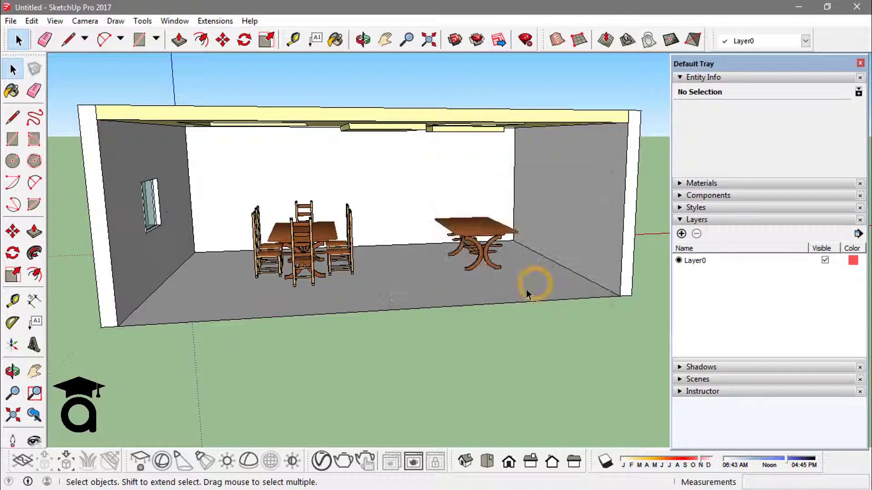
middle_drag(531, 286, 476, 292)
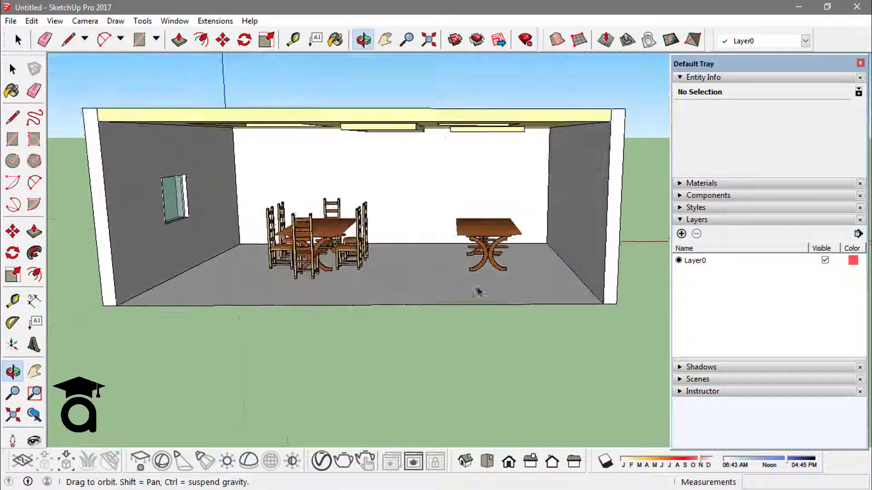
Step: Check the right-hand table's Entity Info layer list to confirm it is back on Layer0
click(492, 235)
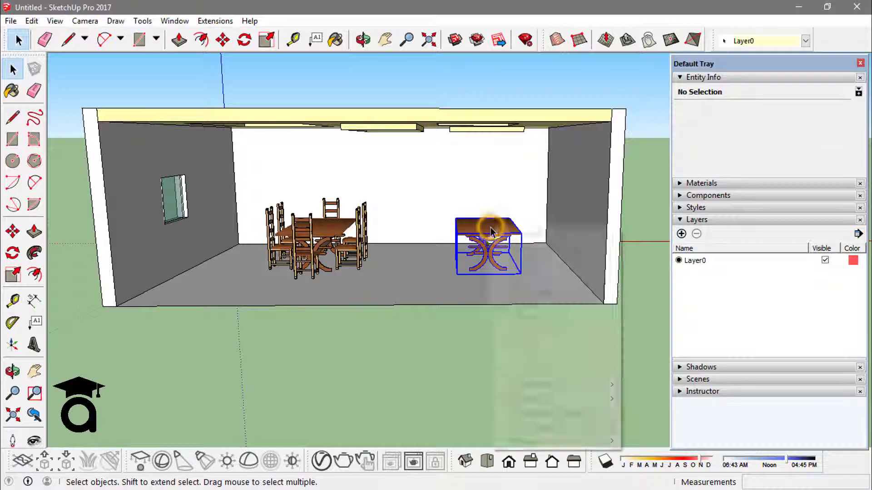
right_click(489, 230)
click(500, 235)
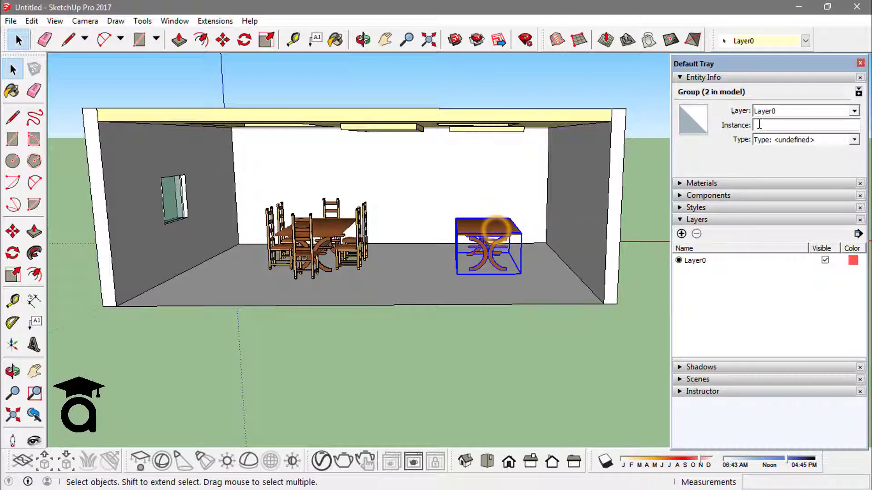
click(799, 111)
Step: Close the layer list, then select the ceiling group and view its Entity Info
click(758, 285)
middle_drag(414, 208, 467, 149)
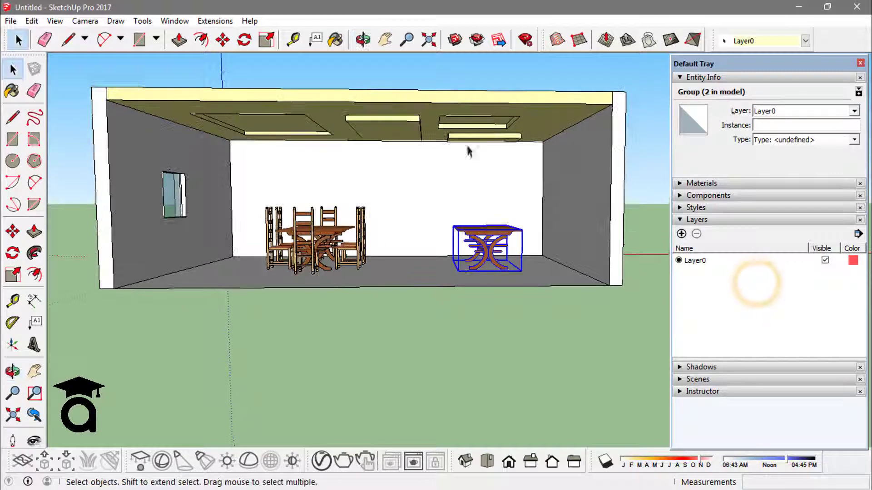
click(497, 76)
click(417, 118)
right_click(415, 115)
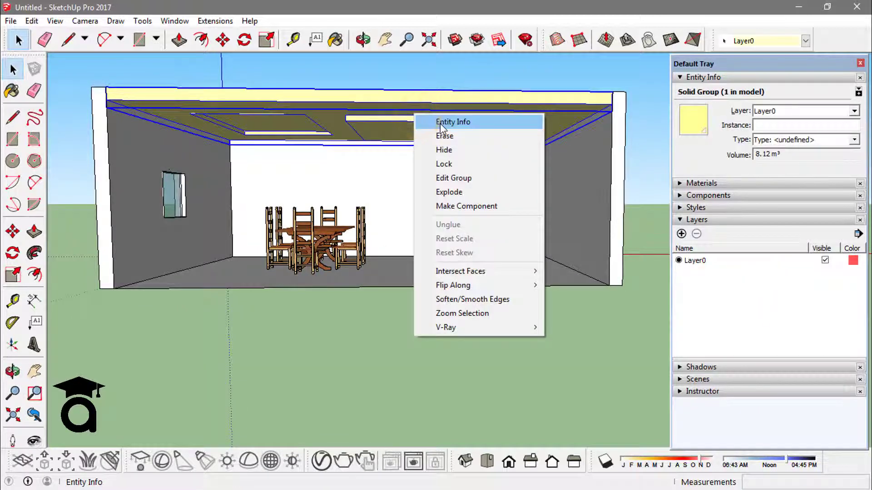
click(447, 122)
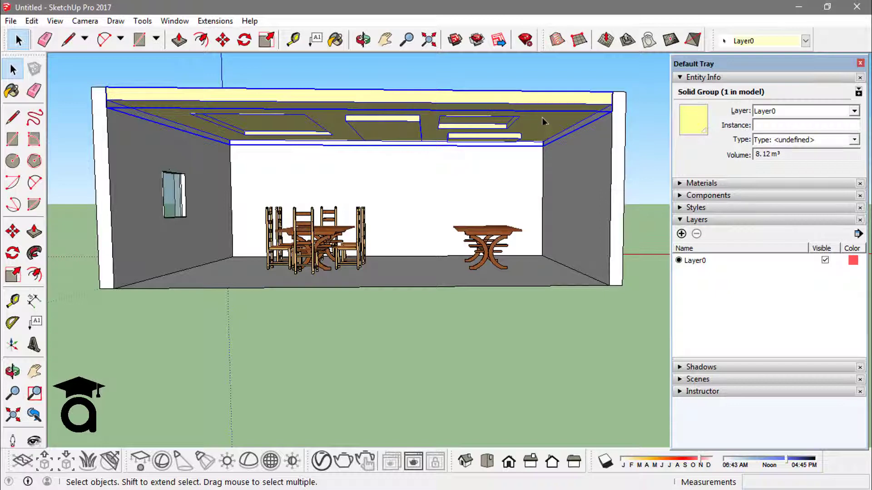
click(576, 82)
Step: Add a layer named Ceiling and assign the ceiling group to it via Entity Info
click(681, 233)
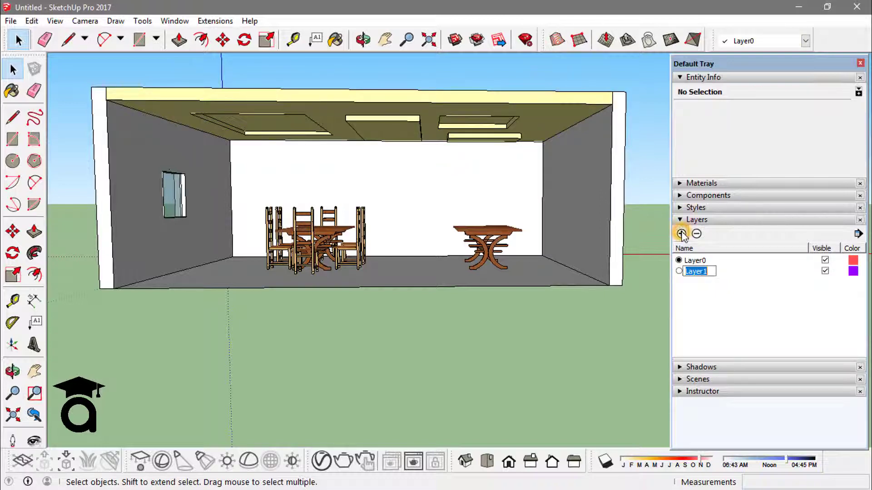
text(Ceiling)
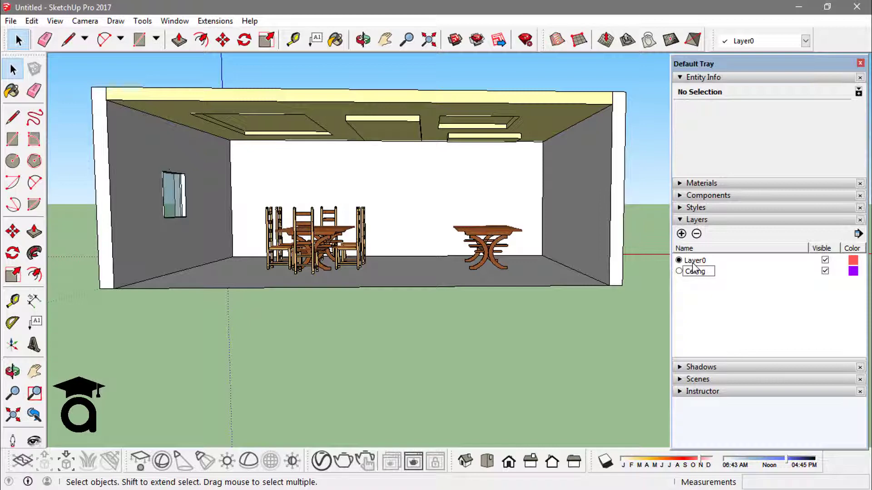
right_click(507, 123)
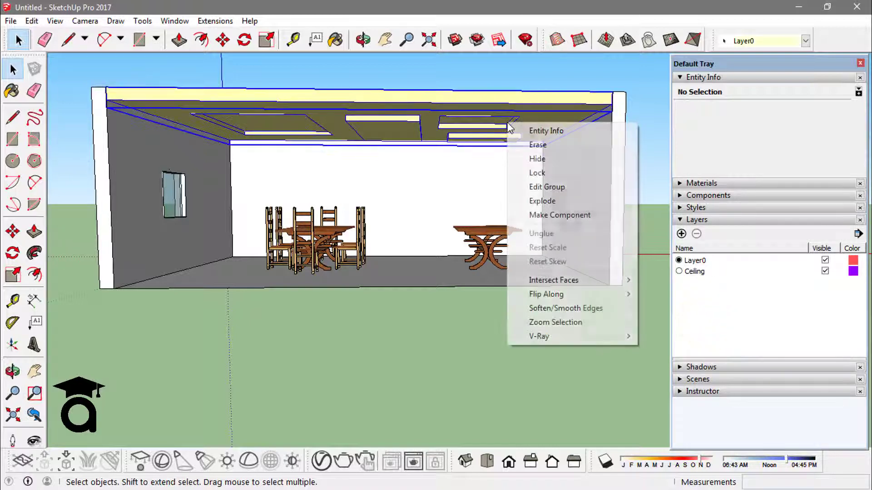
click(533, 131)
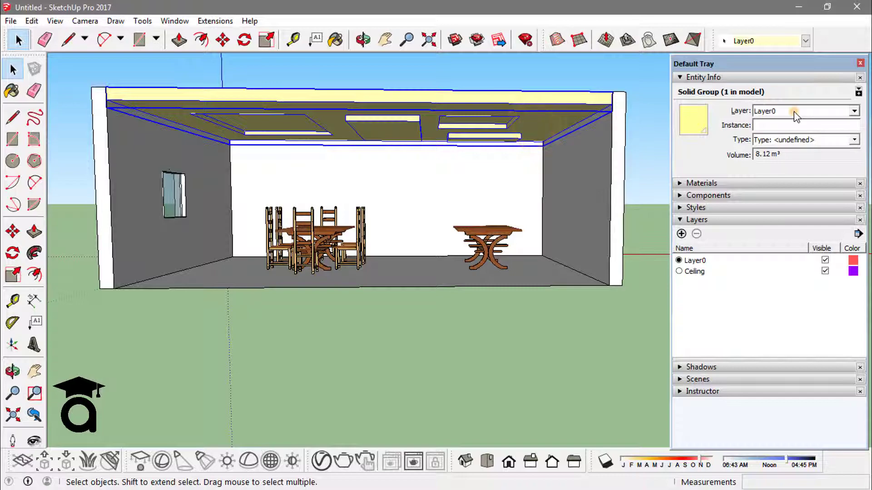
click(764, 131)
click(638, 91)
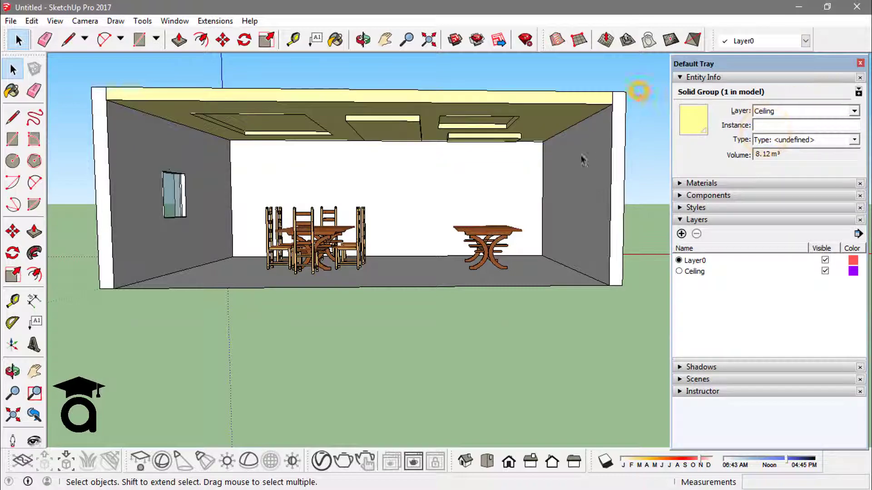
Step: Orbit to look down into the room and select all five chair groups
middle_drag(639, 90, 227, 294)
scroll(295, 254, up, 5)
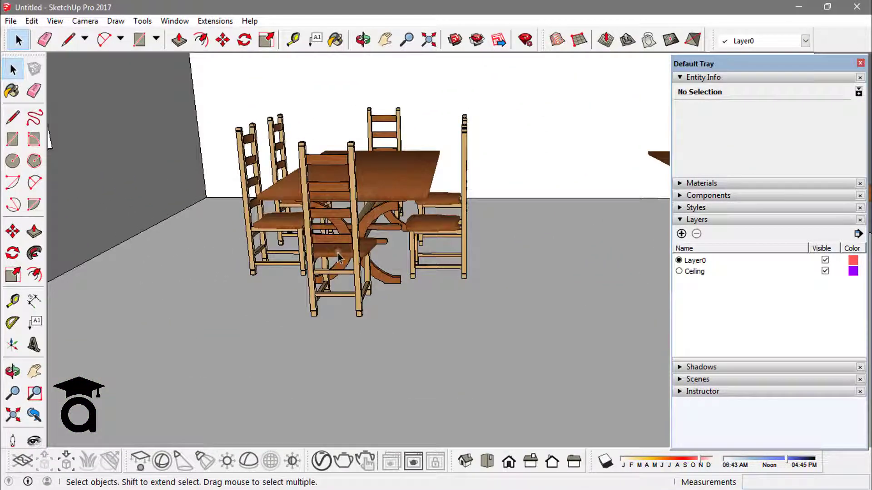
click(338, 257)
shift+click(279, 229)
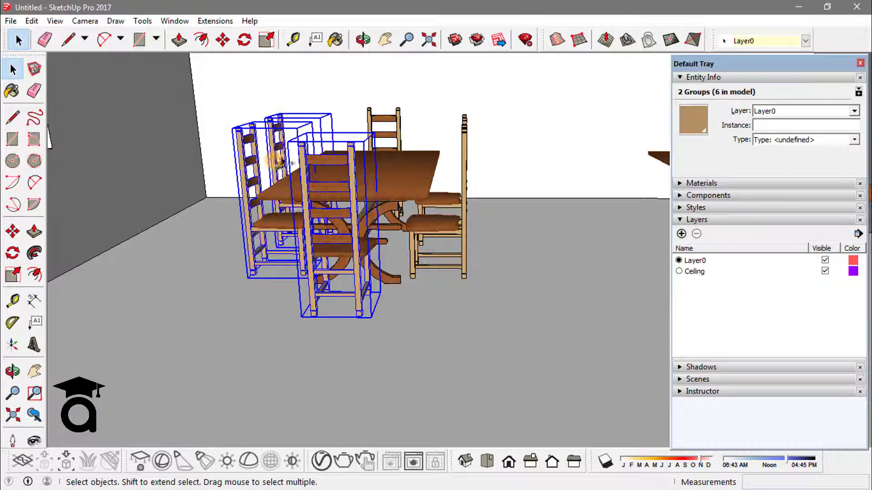
shift+click(384, 125)
shift+click(463, 166)
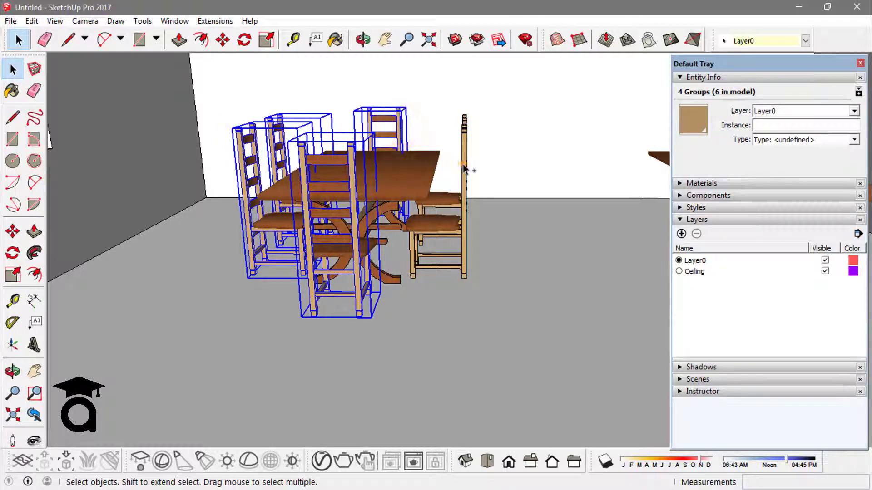
shift+click(463, 166)
scroll(463, 165, down, 8)
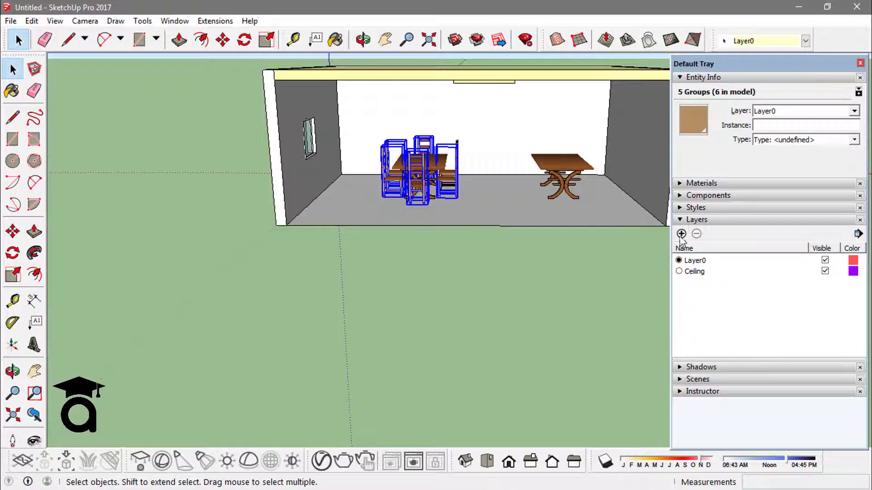
Step: Add a Chairs layer and set the selected chairs' Entity Info layer to Chairs
click(682, 235)
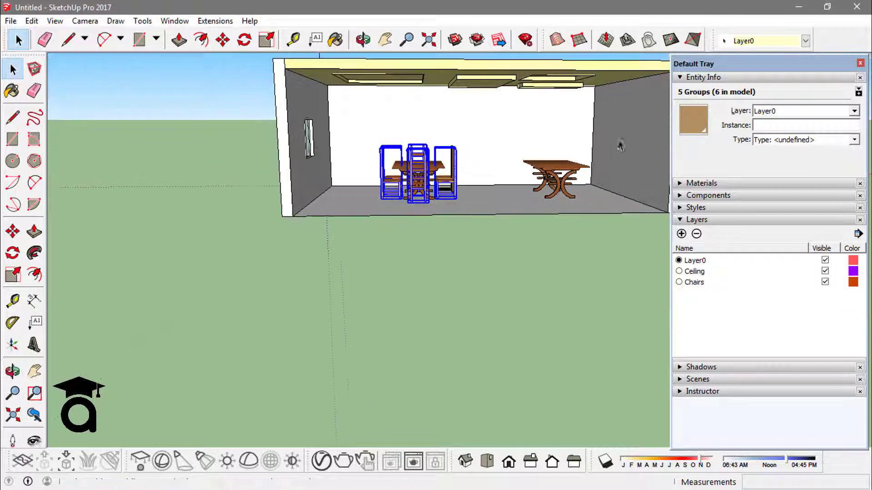
click(794, 112)
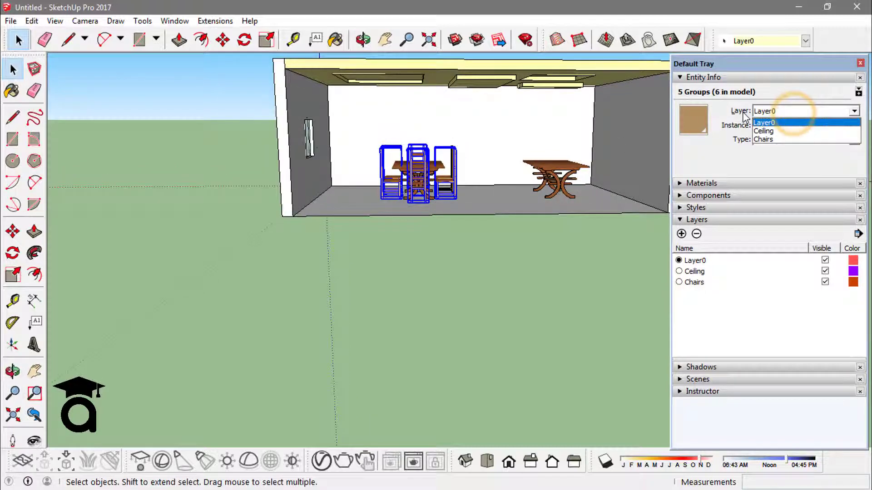
click(768, 140)
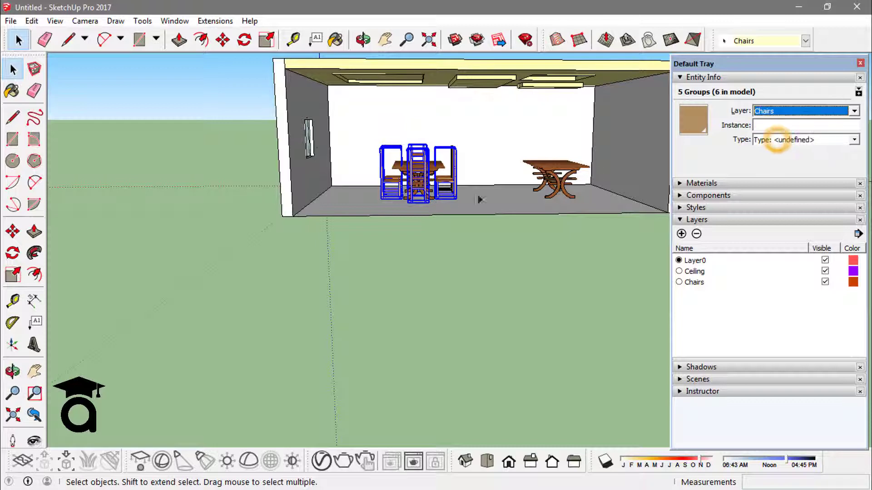
scroll(425, 241, down, 3)
Step: Deselect the chairs and orbit to a low, level view of the room
scroll(476, 186, up, 6)
click(346, 316)
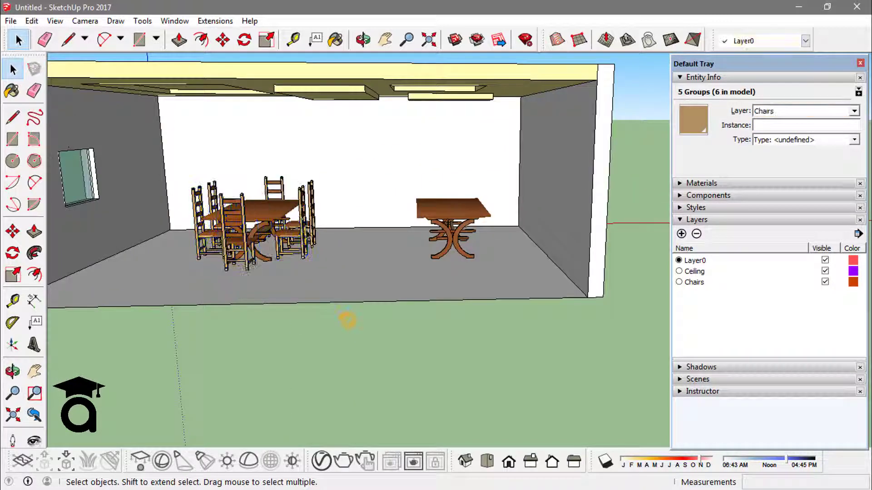
middle_drag(346, 317, 284, 252)
scroll(352, 192, down, 5)
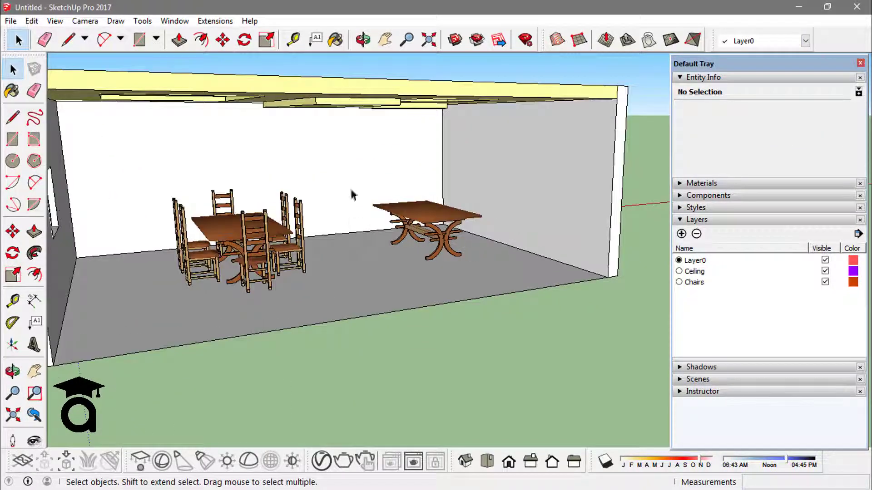
middle_drag(453, 160, 649, 248)
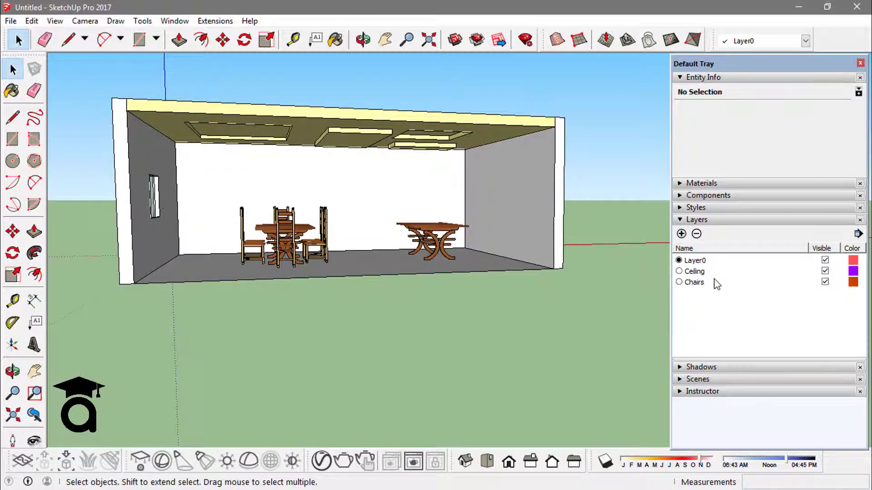
Step: Toggle Ceiling and Chairs visibility off and on, then delete the Ceiling layer with its contents
click(825, 271)
click(825, 282)
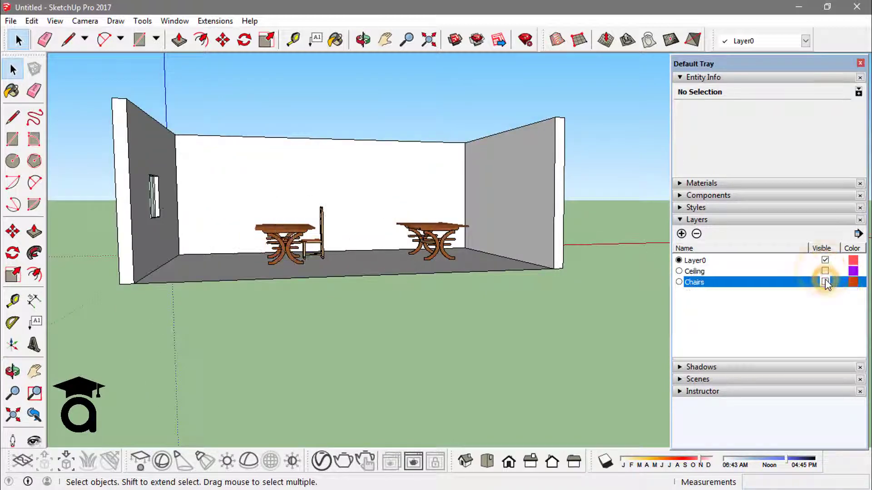
click(825, 282)
click(825, 271)
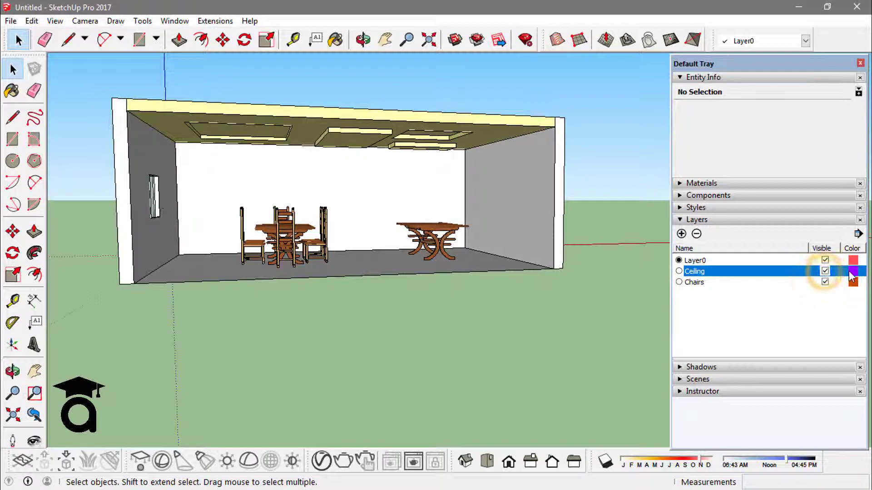
click(698, 234)
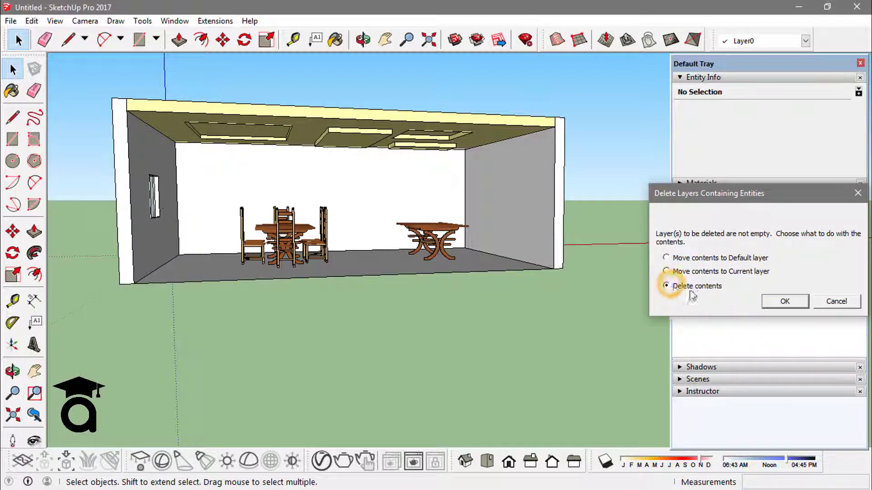
click(775, 301)
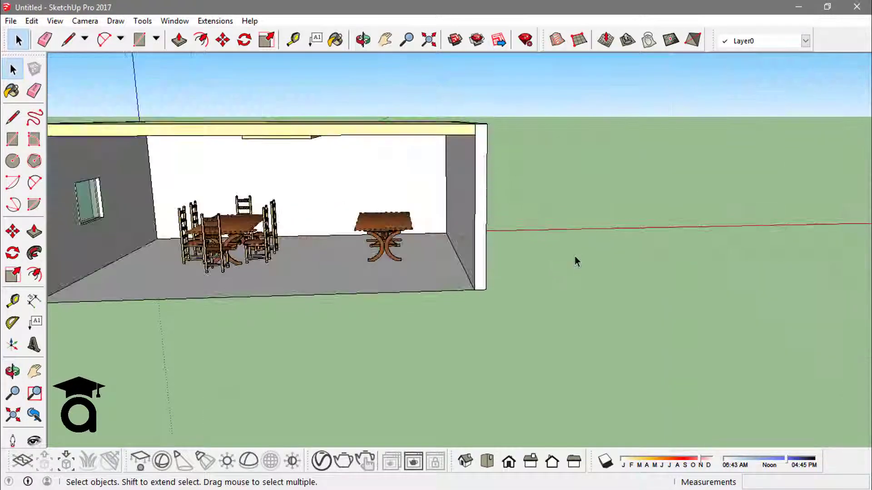
Step: Draw a vertical edge and a rectangle on the ground beside the room
middle_drag(575, 259, 429, 218)
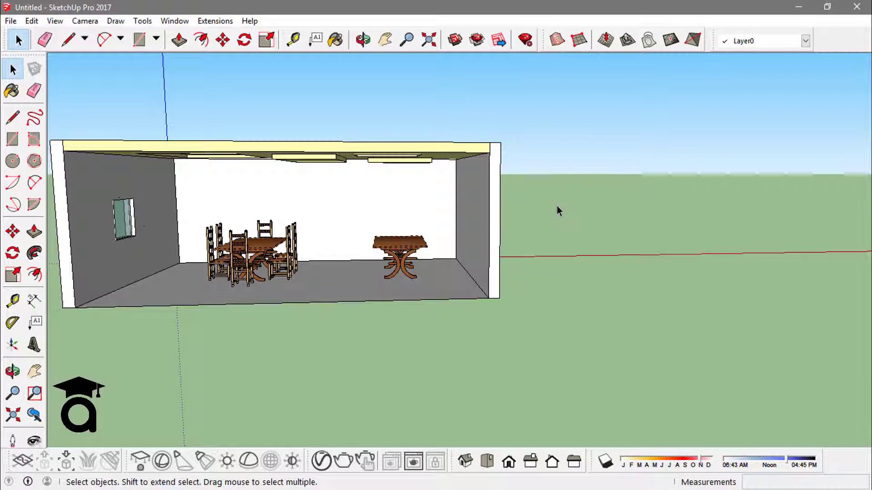
middle_drag(554, 208, 519, 200)
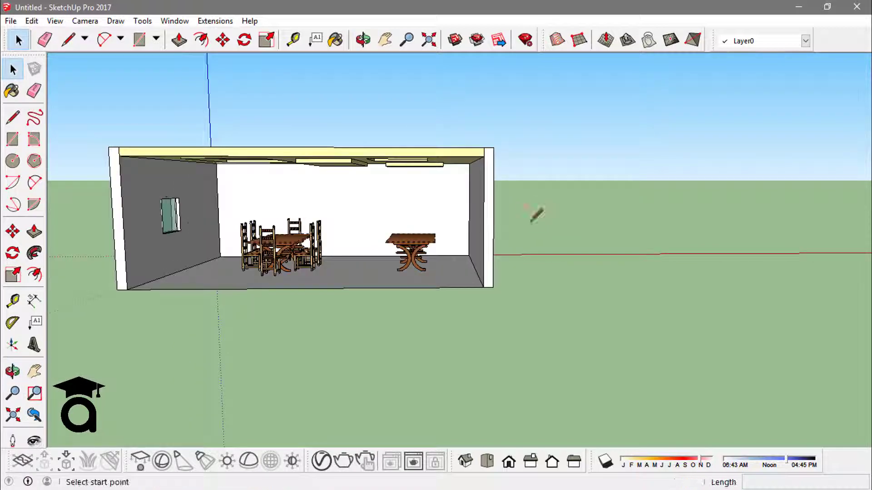
click(514, 241)
middle_drag(513, 347, 588, 273)
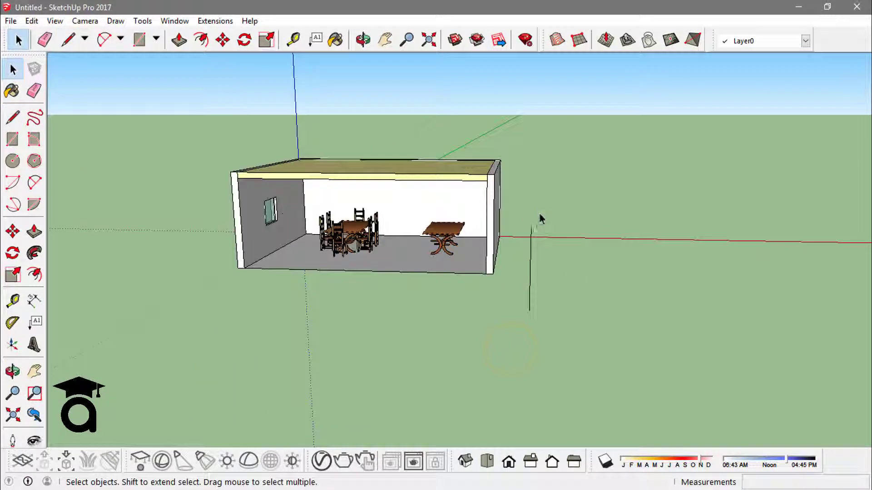
middle_drag(540, 219, 584, 272)
key(r)
click(560, 244)
click(654, 276)
key(space)
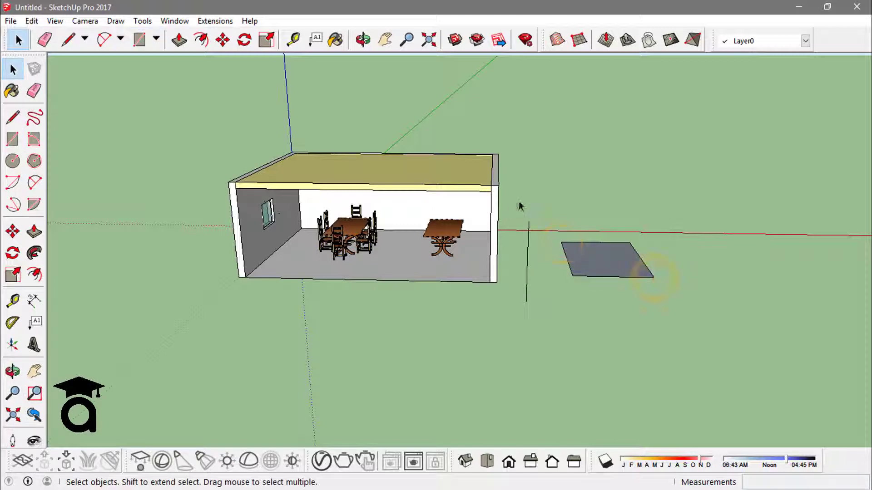
Step: Leave the vertical edge on Layer0 and move the rectangle face onto the Chairs layer
right_click(529, 255)
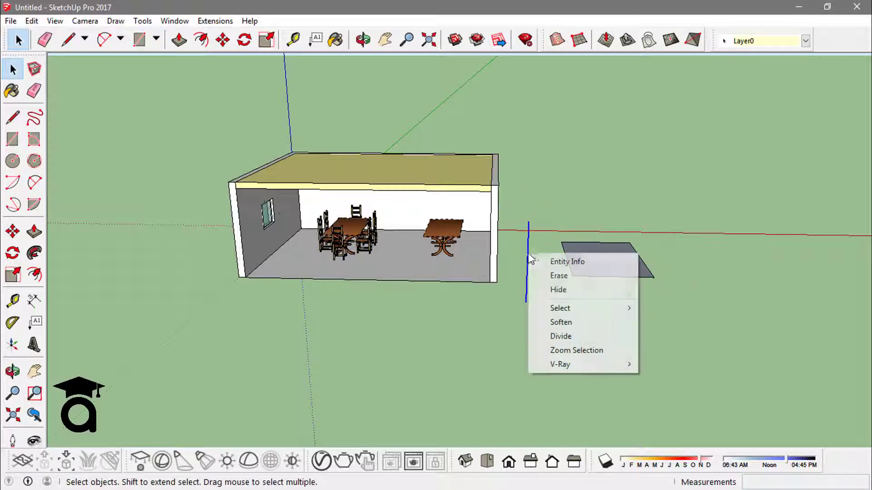
click(549, 259)
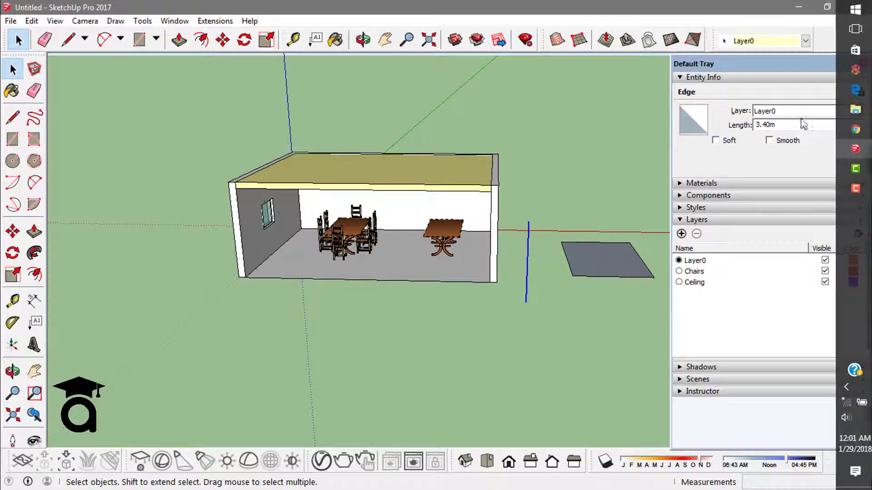
click(799, 111)
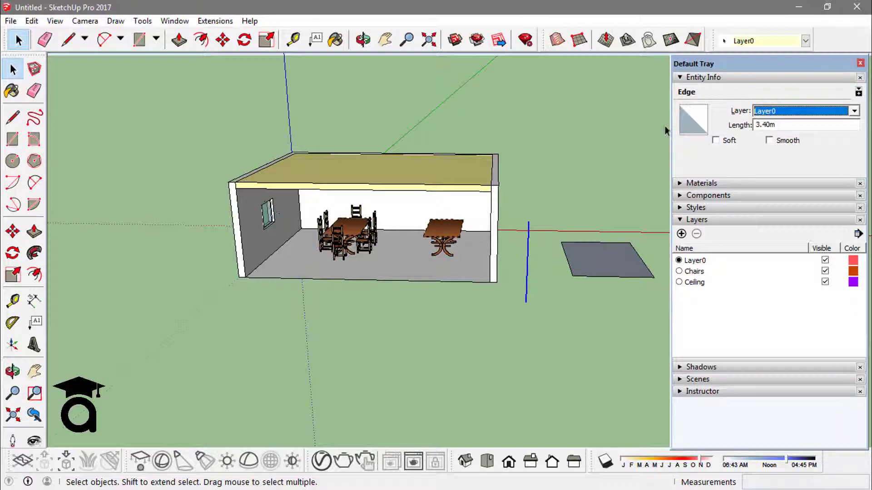
click(605, 184)
double_click(588, 255)
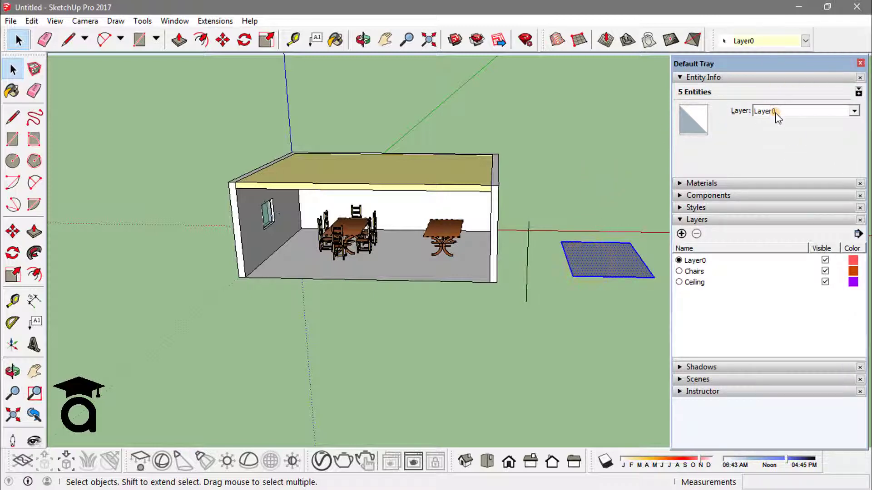
click(776, 112)
click(764, 139)
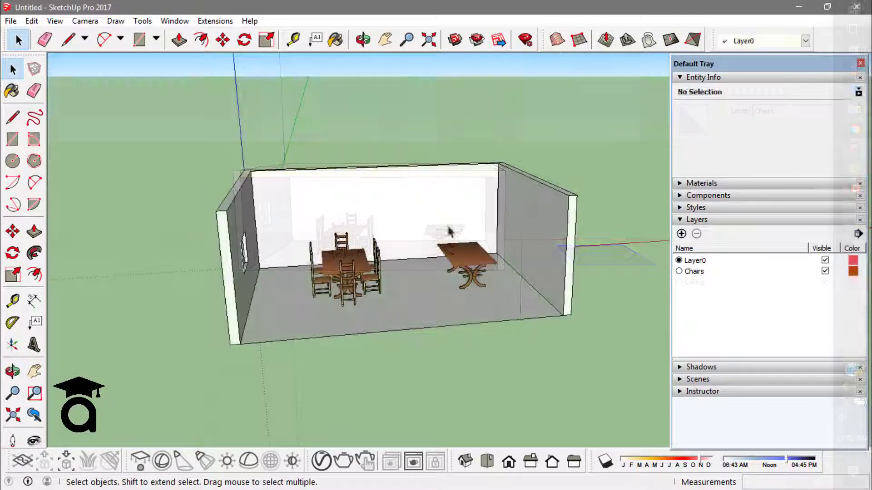
middle_drag(450, 231, 432, 227)
middle_drag(591, 245, 560, 244)
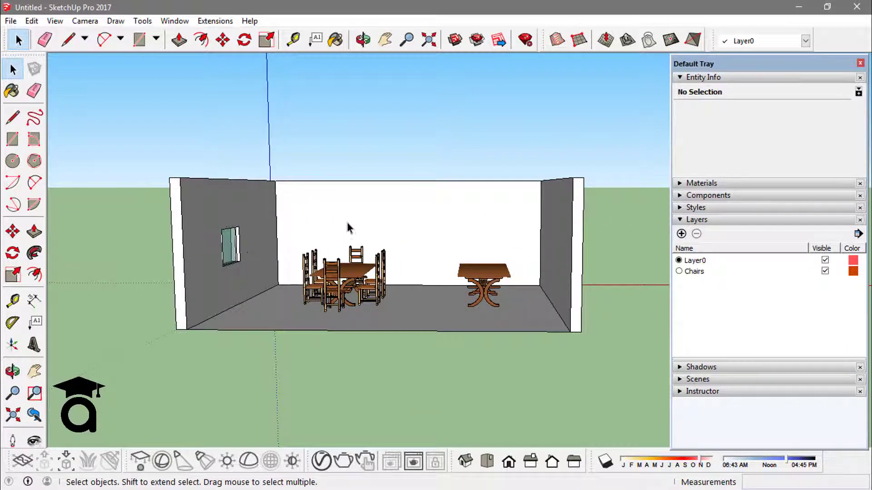
scroll(349, 228, down, 3)
middle_drag(366, 234, 423, 240)
scroll(423, 240, up, 2)
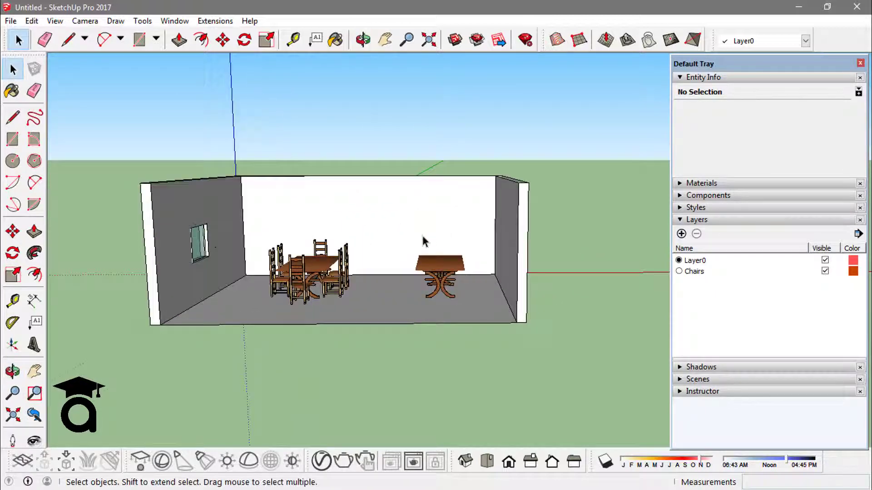